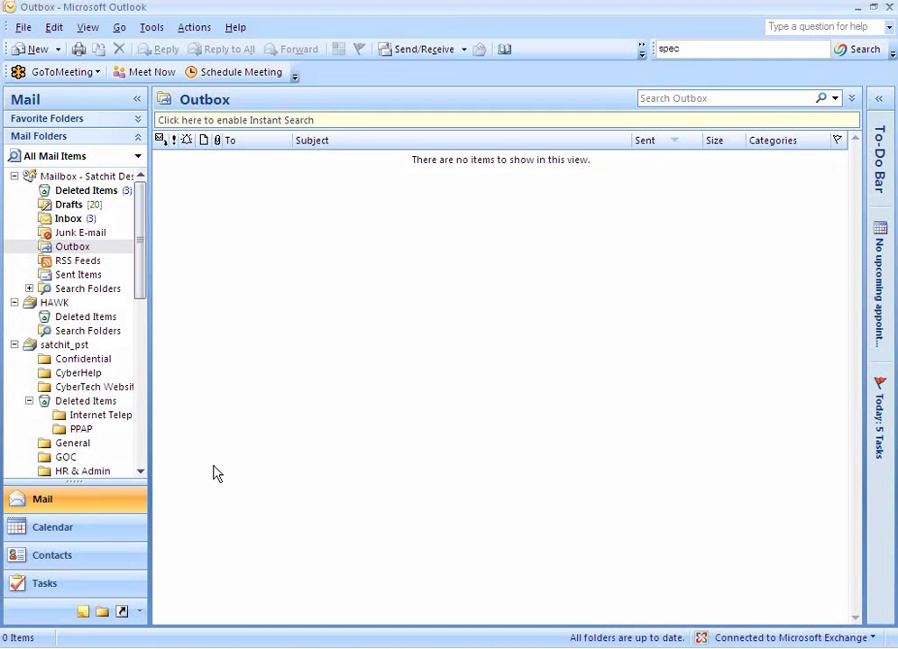
- Switch from the empty Outbox to the Contacts folder, showing 32 contacts grouped by category
{"action": "left_click", "coordinate": [65, 561]}
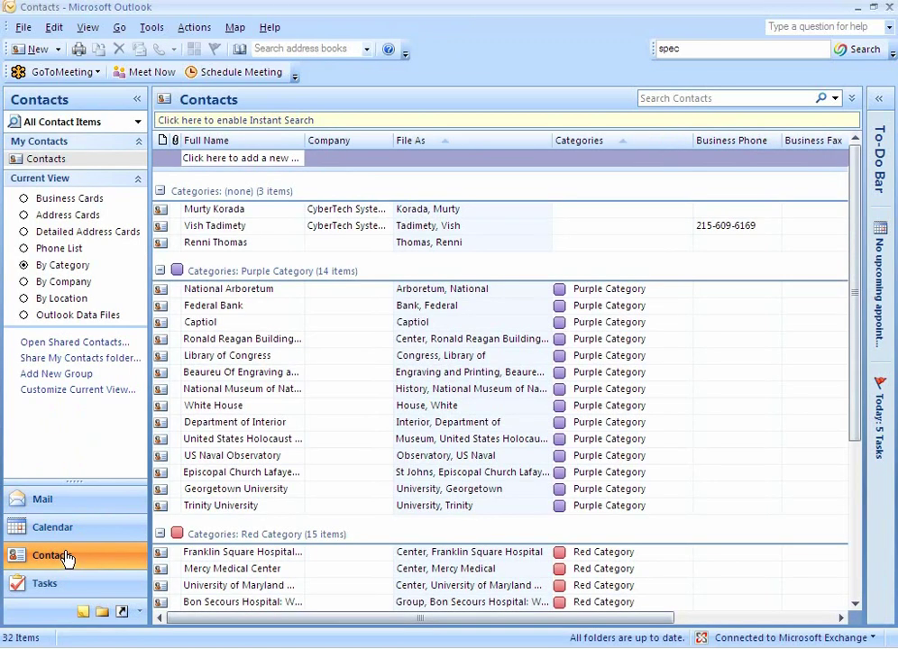
- Select the 14 Purple Category contacts, National Arboretum through Trinity University, and show them on the map
{"action": "left_click", "coordinate": [235, 27]}
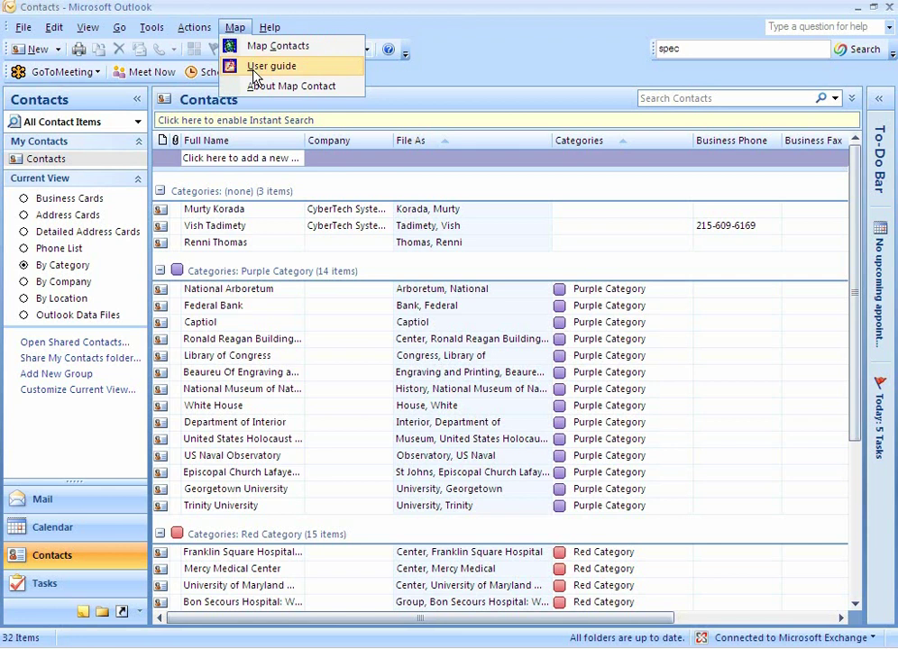
{"action": "left_click", "coordinate": [212, 293]}
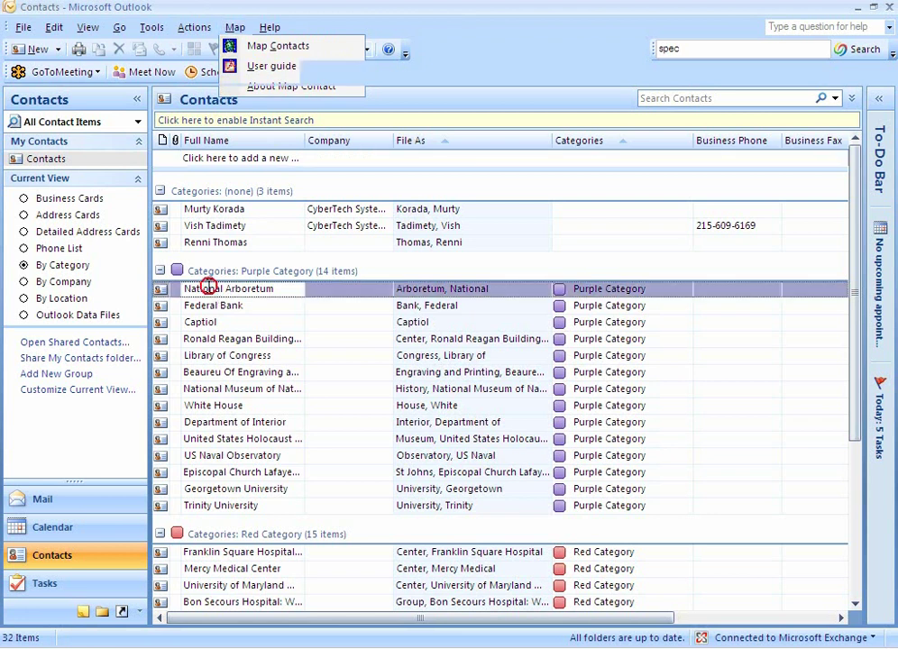
{"action": "left_click", "coordinate": [247, 508], "text": "shift"}
{"action": "right_click", "coordinate": [235, 293]}
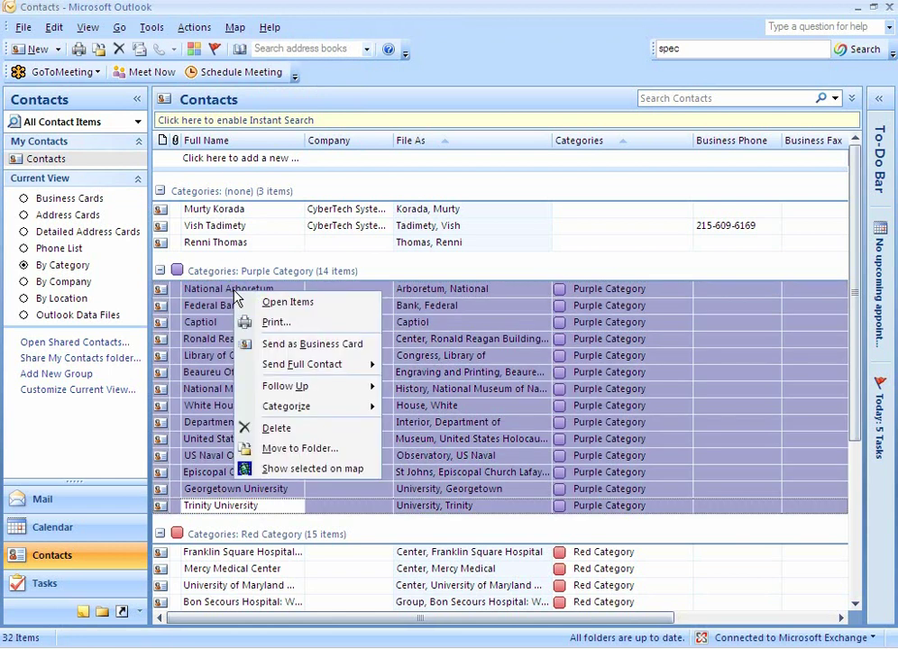
{"action": "left_click", "coordinate": [267, 469]}
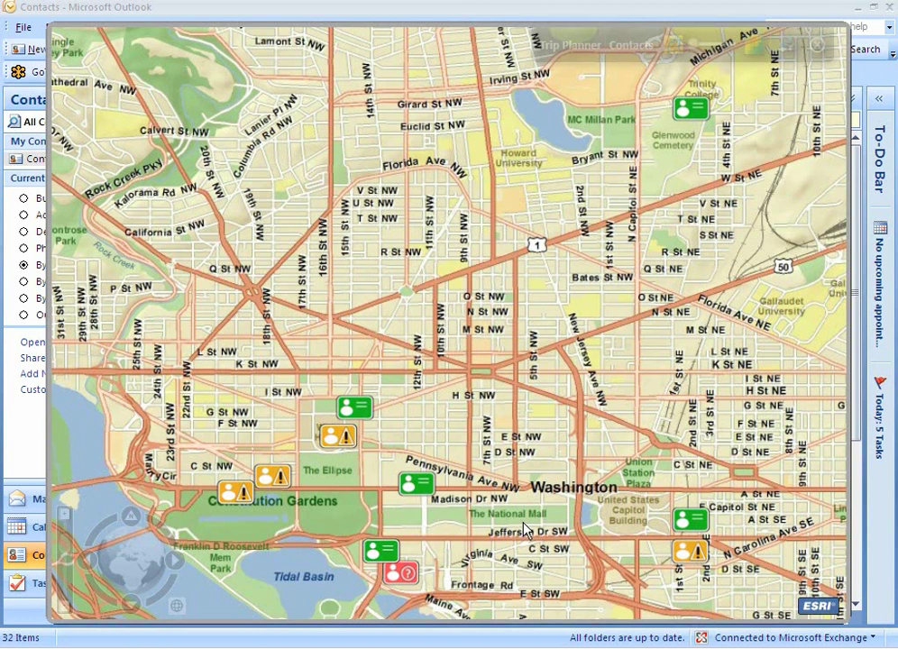
- Open the My Contacts panel listing the purple contacts plotted on the Washington street map
{"action": "left_click", "coordinate": [620, 47]}
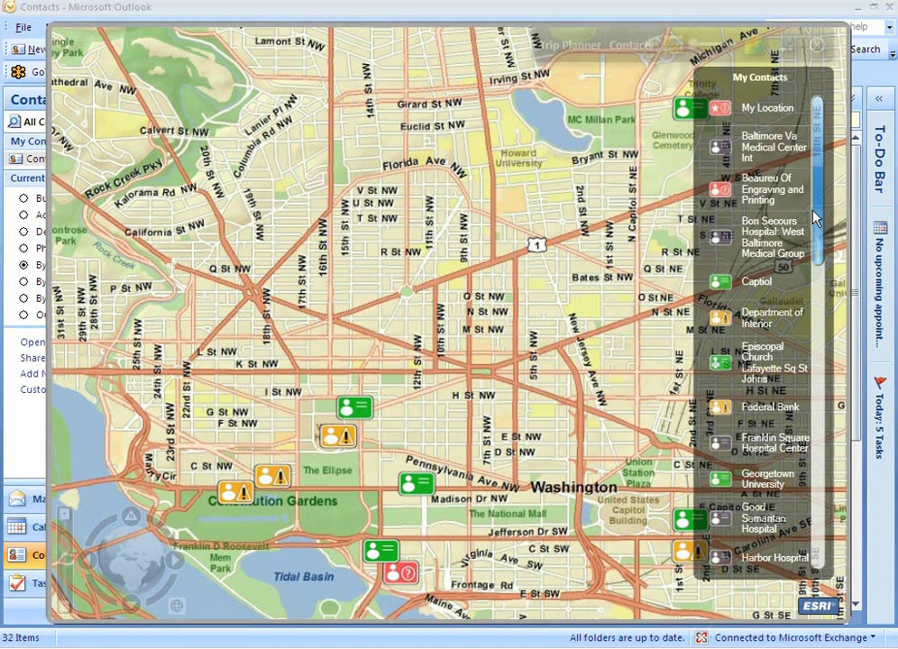
- Scroll and close the My Contacts list, then blend the map toward aerial and back to streets
{"action": "left_click_drag", "start_coordinate": [819, 221], "coordinate": [823, 302]}
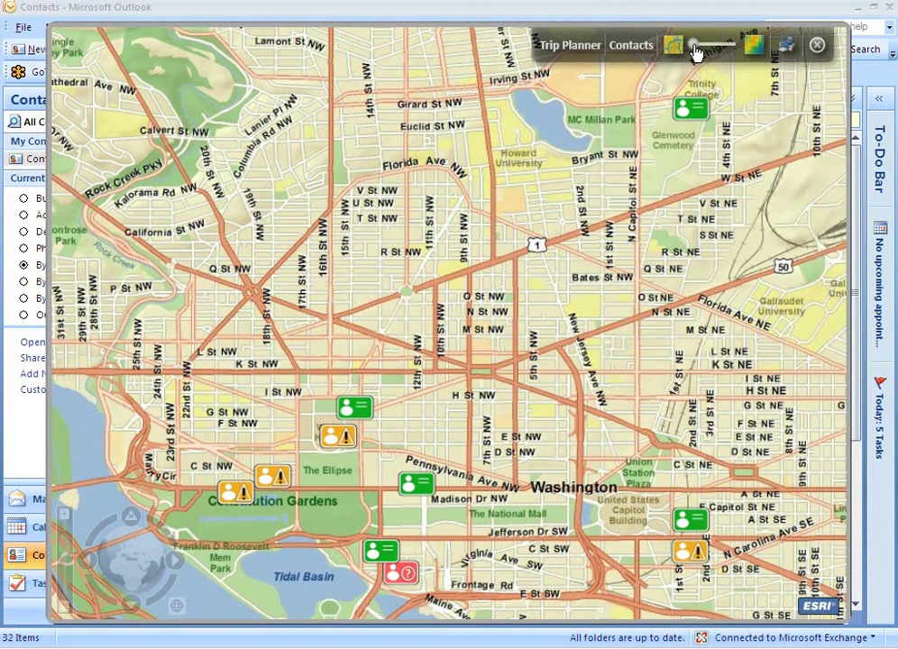
{"action": "left_click", "coordinate": [700, 47]}
{"action": "left_click_drag", "start_coordinate": [701, 52], "coordinate": [730, 50]}
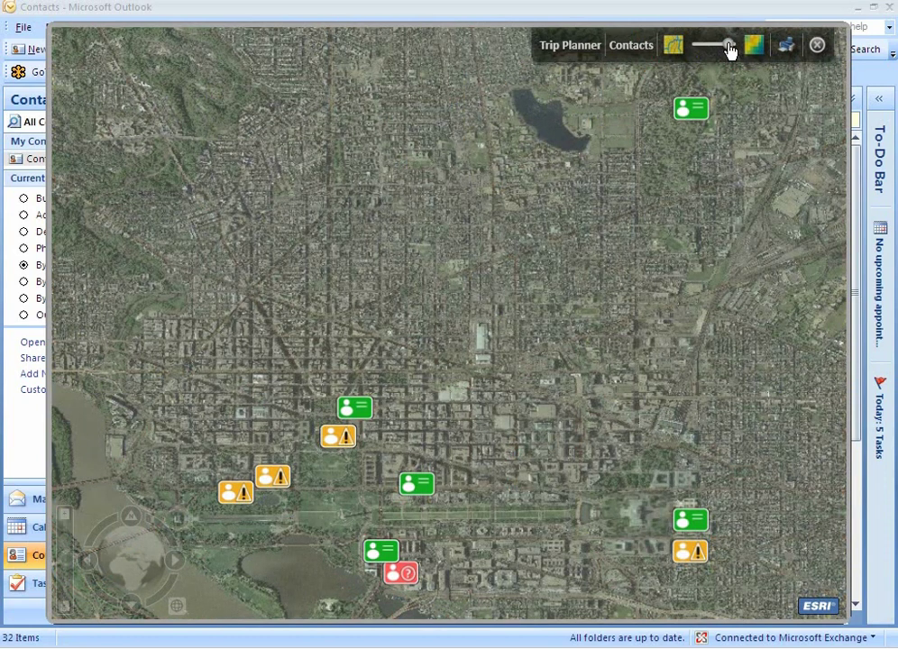
{"action": "left_click_drag", "start_coordinate": [730, 51], "coordinate": [694, 50]}
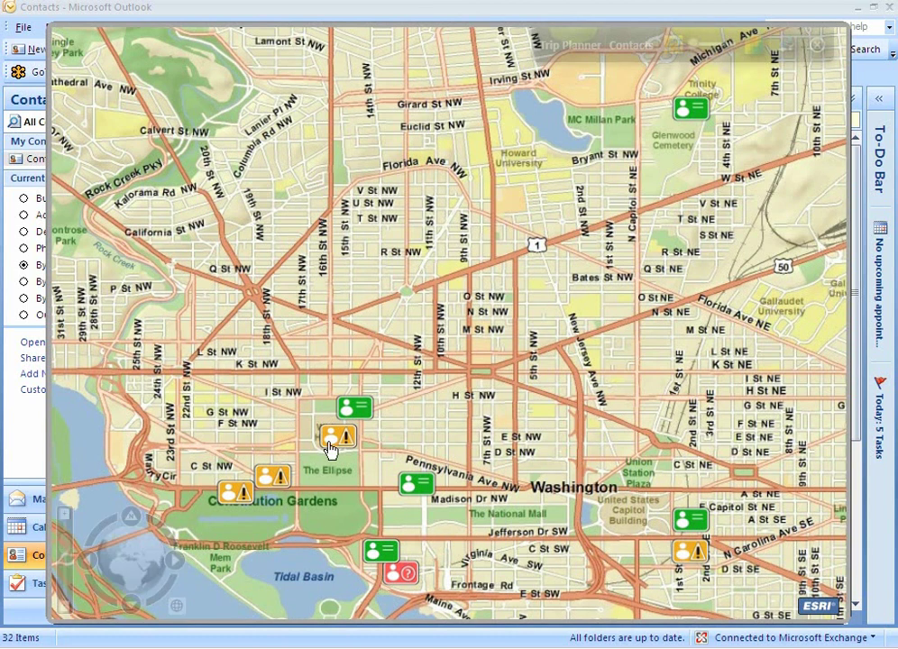
- Make the Episcopal Church Lafayette Sq St Johns marker the trip's starting point
{"action": "mouse_move", "coordinate": [351, 413]}
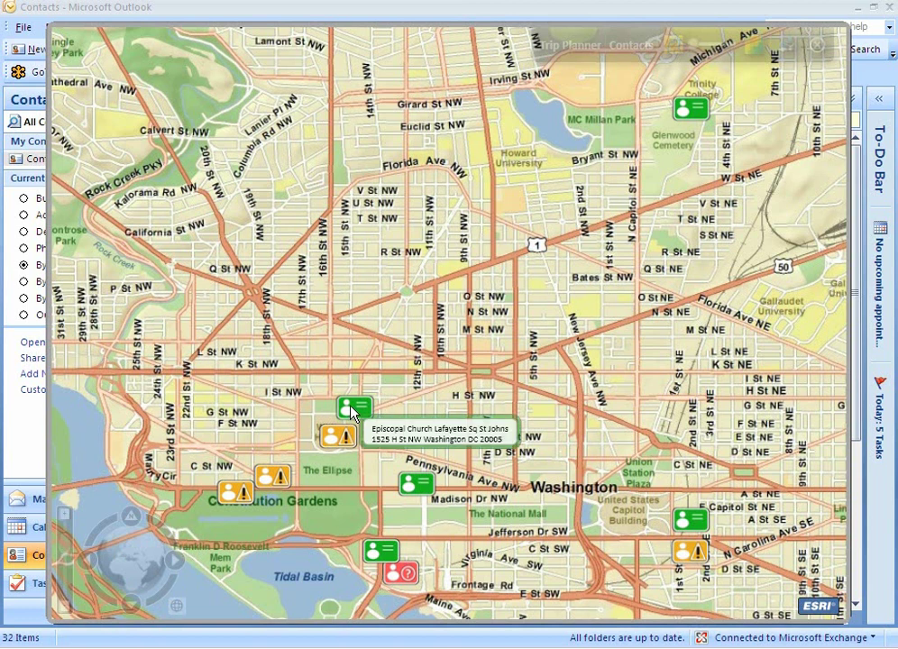
{"action": "left_click", "coordinate": [352, 411]}
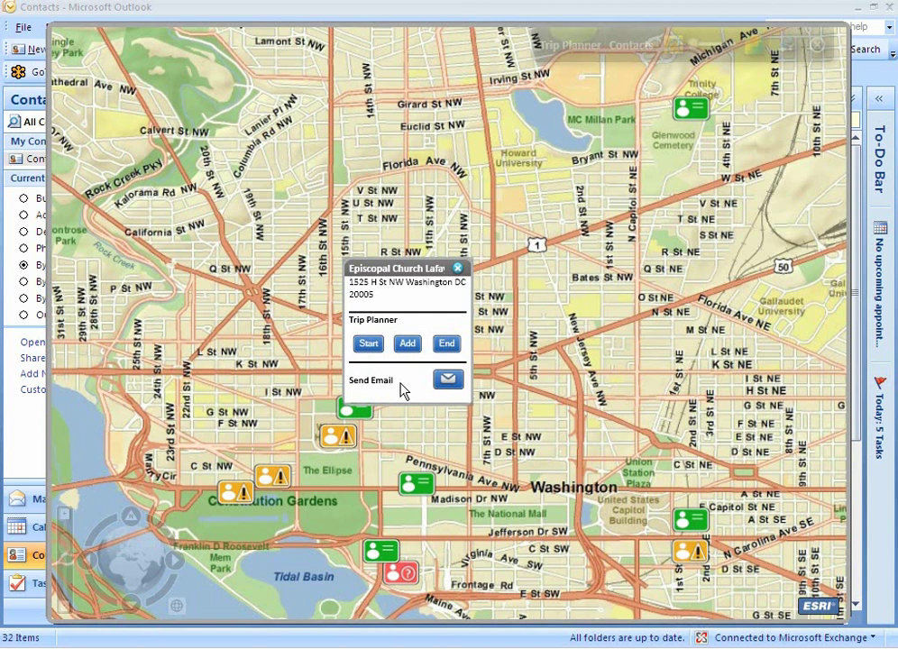
{"action": "left_click", "coordinate": [370, 345]}
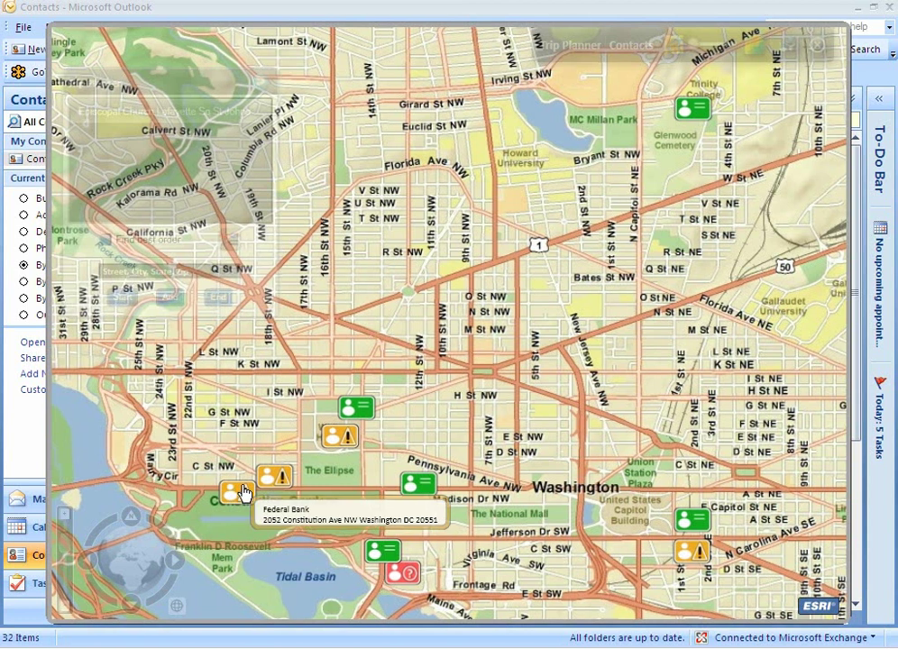
- Add Federal Bank, White House and the Holocaust Memorial Museum as trip stops
{"action": "left_click", "coordinate": [233, 494]}
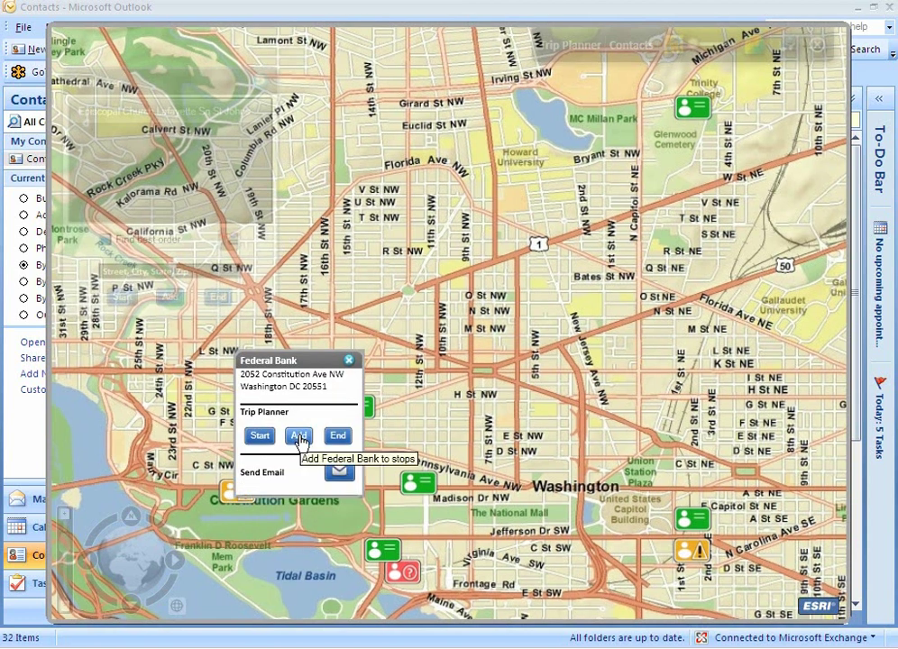
{"action": "left_click", "coordinate": [298, 438]}
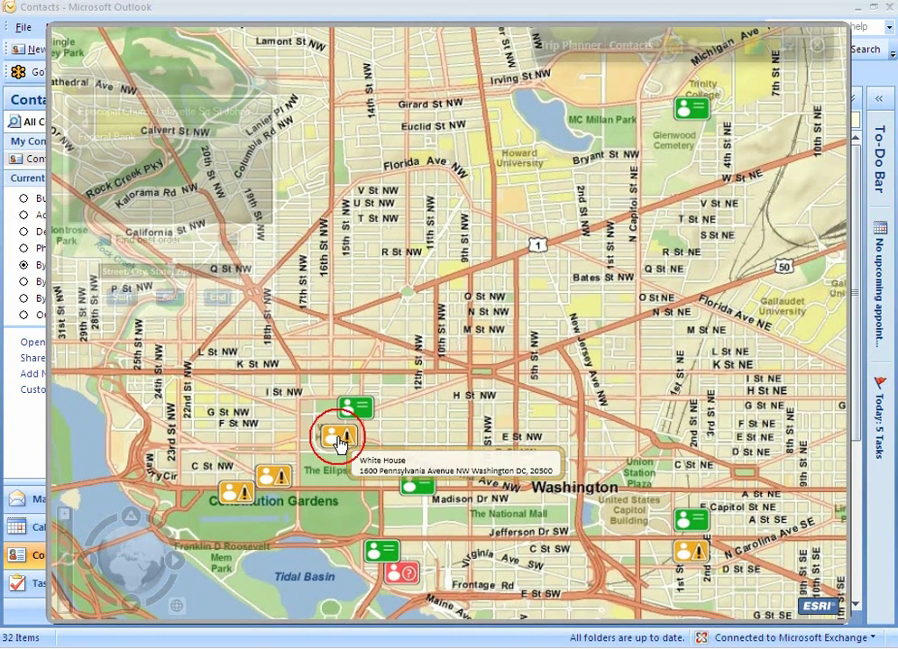
{"action": "left_click", "coordinate": [338, 442]}
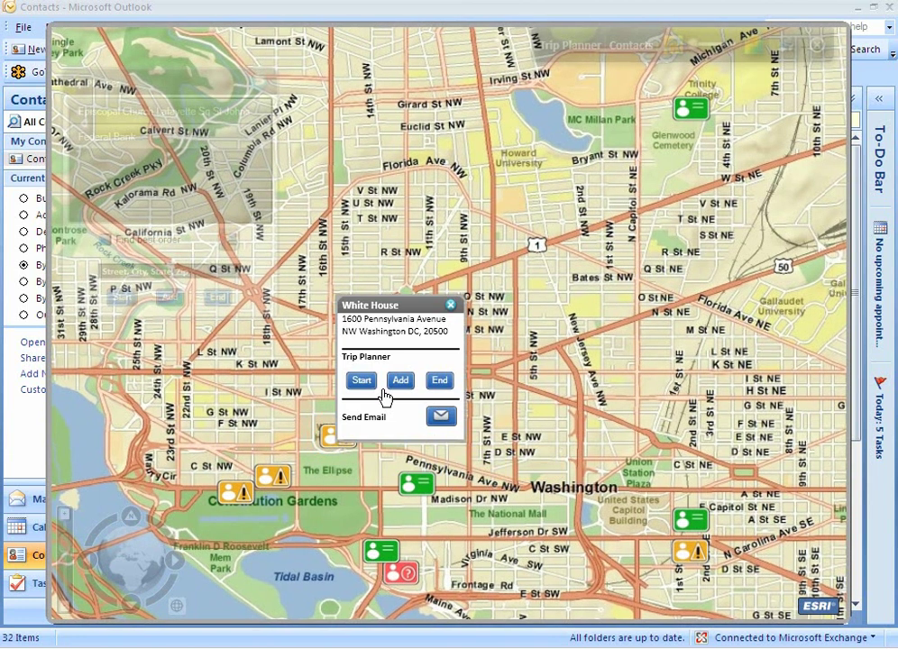
{"action": "left_click", "coordinate": [402, 381]}
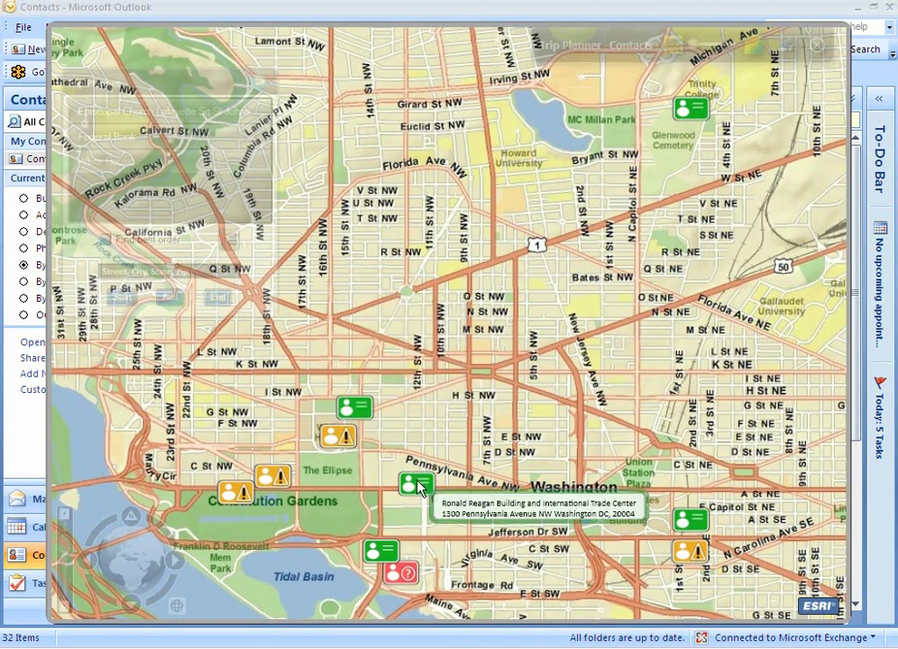
{"action": "left_click", "coordinate": [381, 559]}
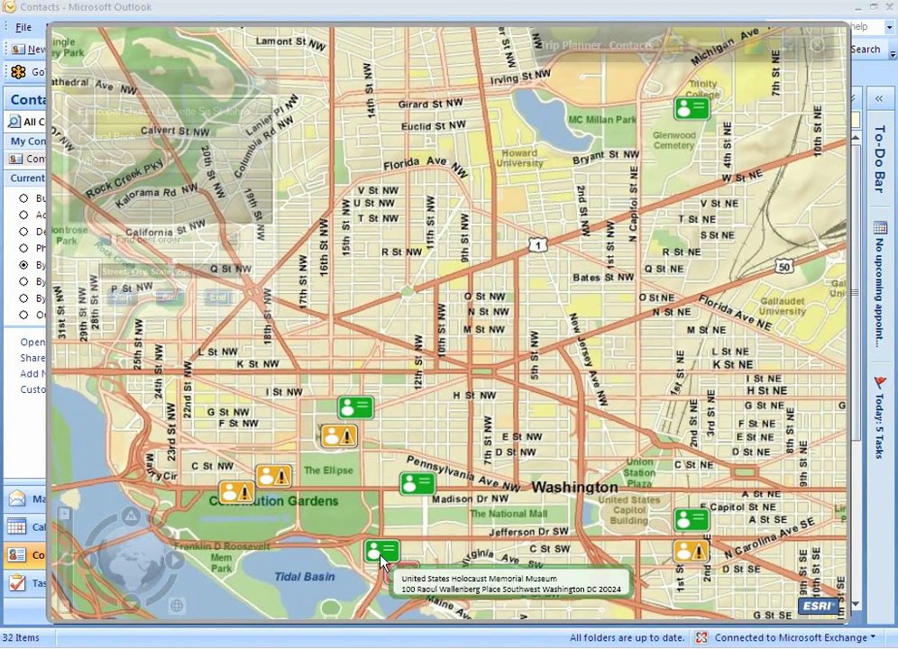
{"action": "left_click", "coordinate": [381, 557]}
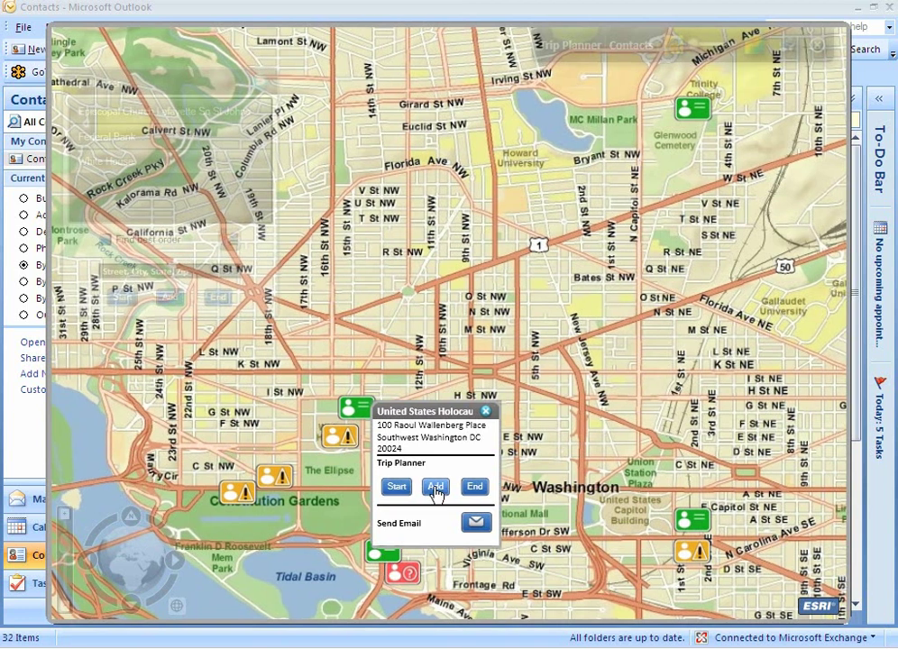
{"action": "left_click", "coordinate": [436, 489]}
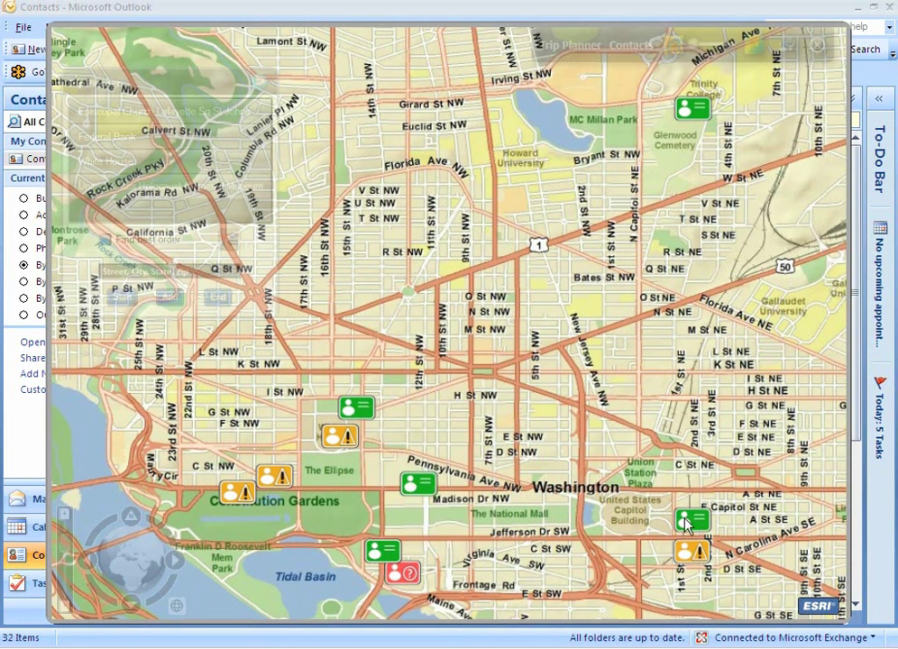
- Set the Captiol contact as the trip's end point
{"action": "mouse_move", "coordinate": [688, 533]}
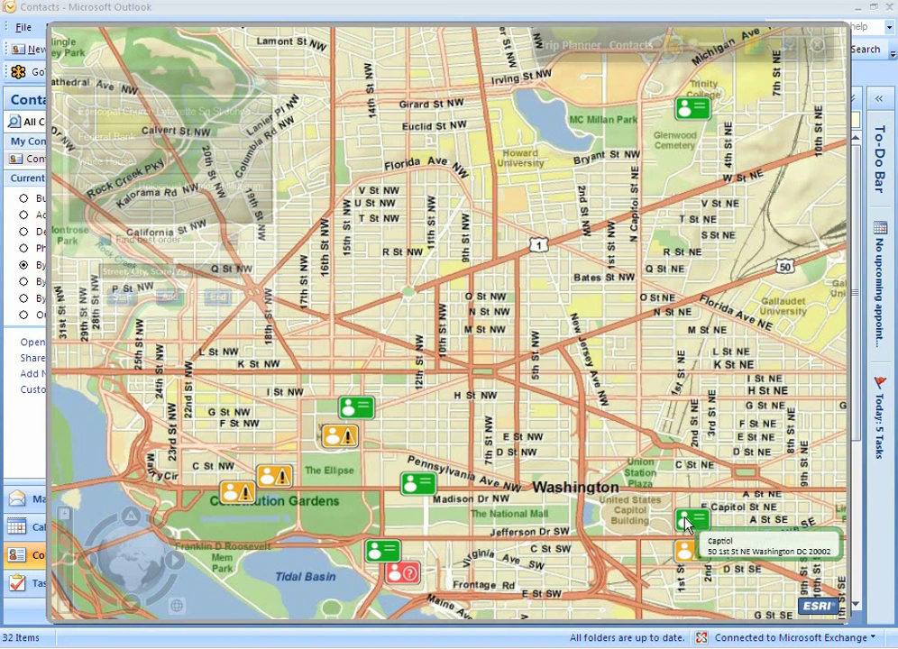
{"action": "left_click", "coordinate": [688, 523]}
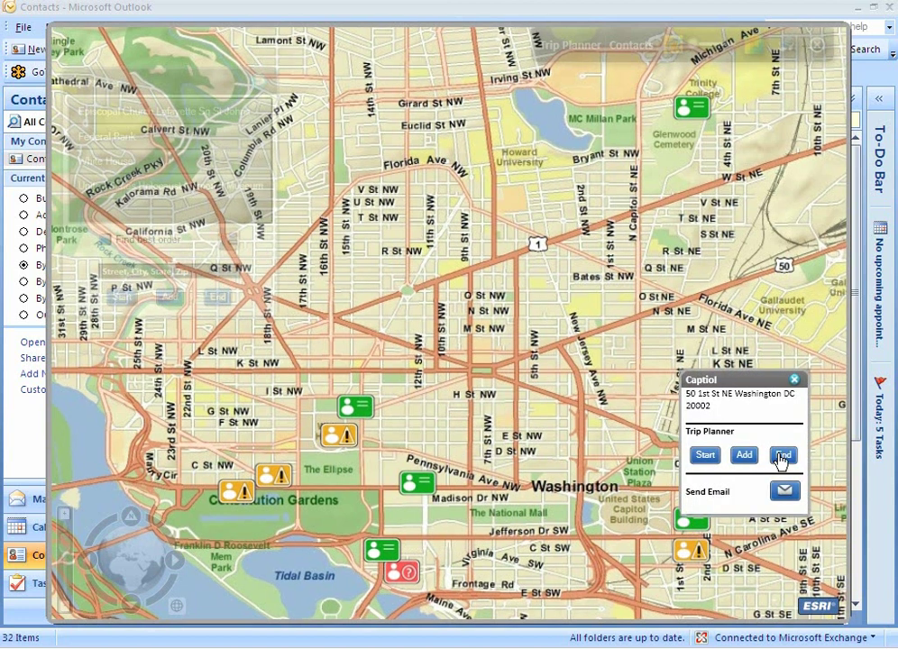
{"action": "left_click", "coordinate": [780, 458]}
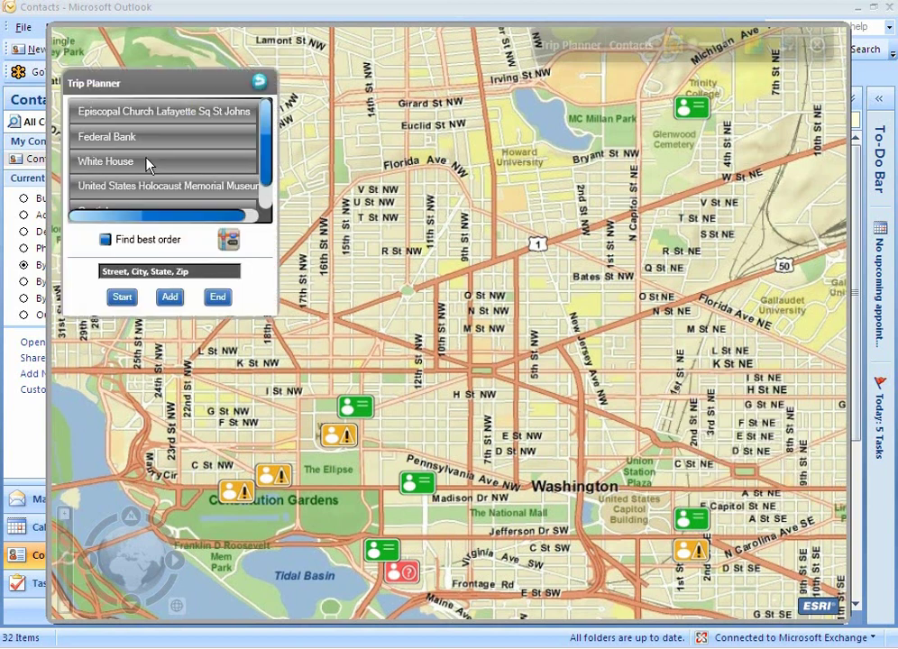
- Calculate the driving route from the church through three stops to the Capitol (5.05 mi, 9m 15s)
{"action": "left_click", "coordinate": [266, 151]}
{"action": "left_click_drag", "start_coordinate": [266, 153], "coordinate": [258, 202]}
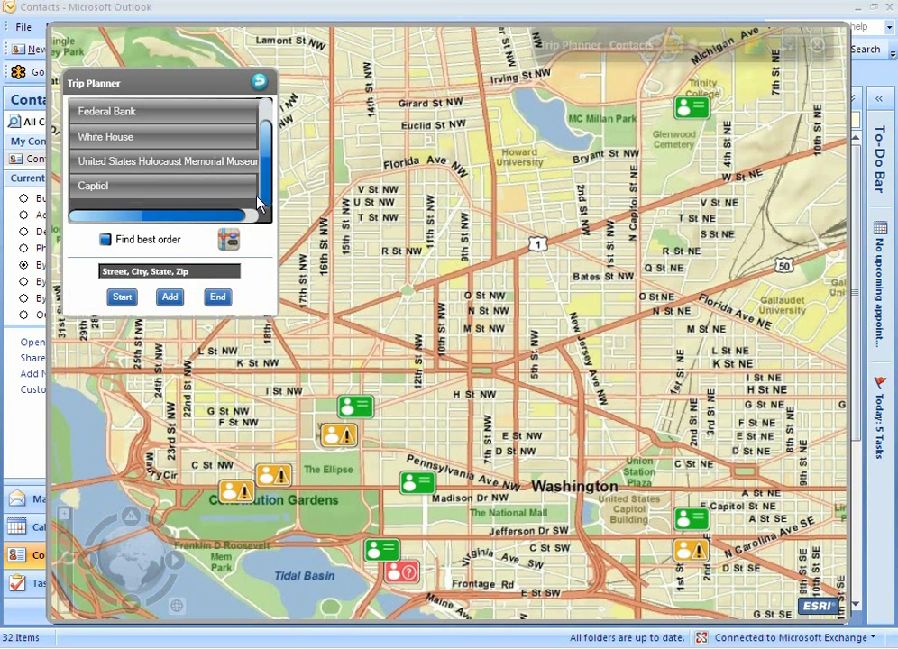
{"action": "left_click", "coordinate": [230, 241]}
{"action": "left_click", "coordinate": [230, 241]}
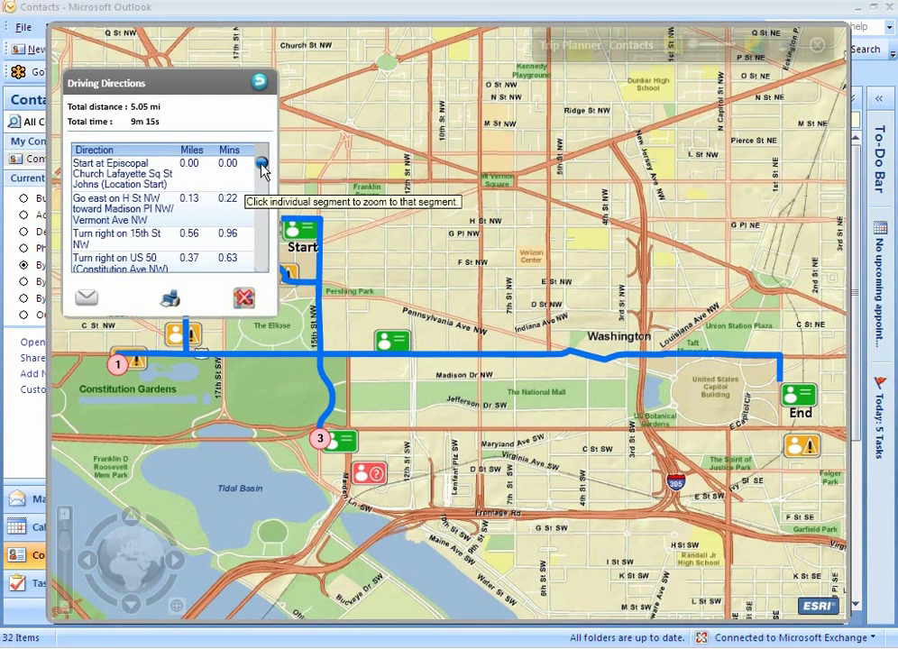
- Scroll through the 5.05 mi driving directions, then return to the Trip Planner stop list
{"action": "left_click_drag", "start_coordinate": [261, 171], "coordinate": [259, 82]}
{"action": "left_click", "coordinate": [260, 82]}
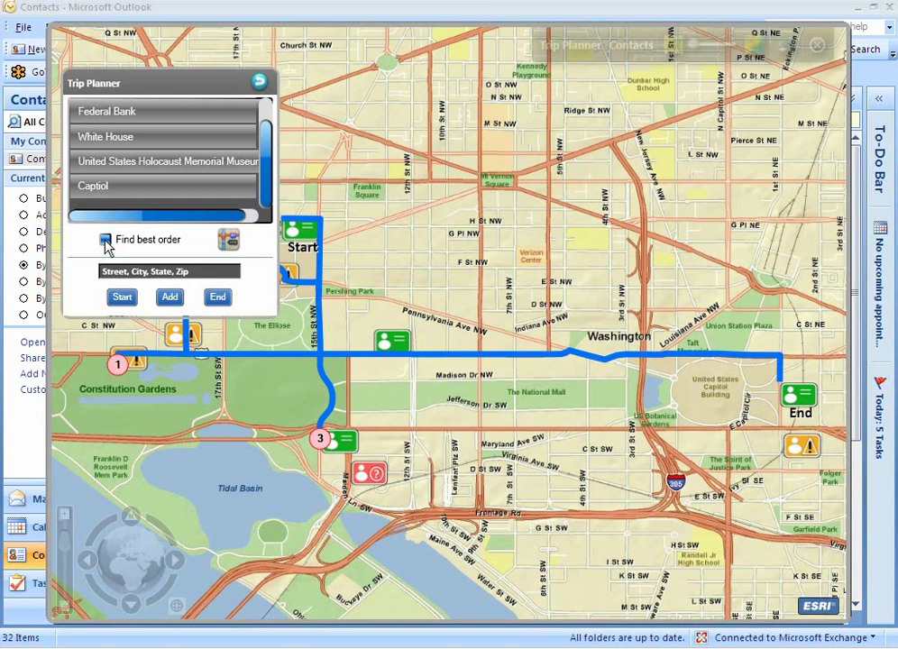
- Tick Find best order and recalculate the route with the optimised stop order
{"action": "left_click", "coordinate": [105, 241]}
{"action": "left_click", "coordinate": [230, 244]}
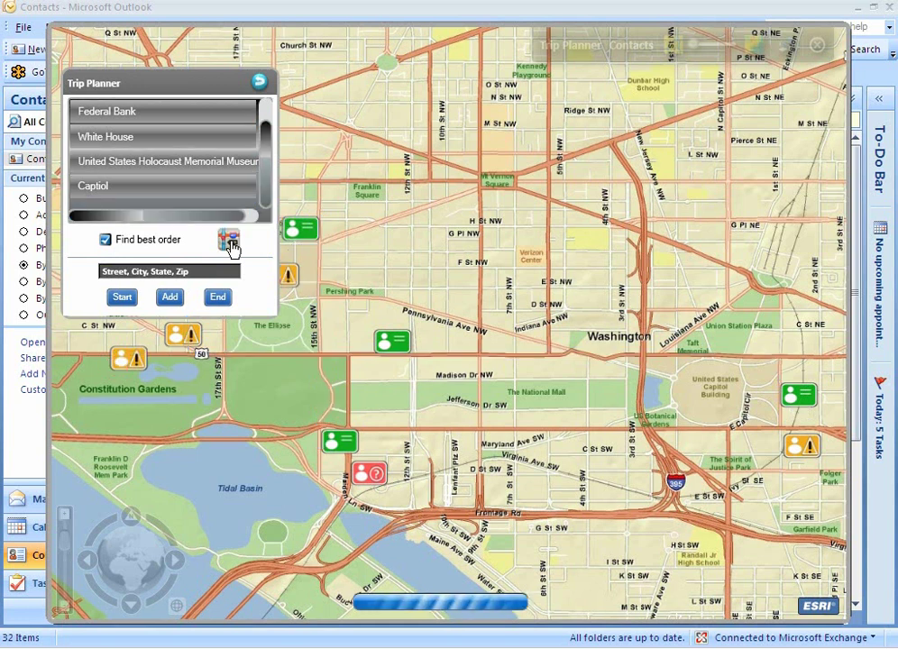